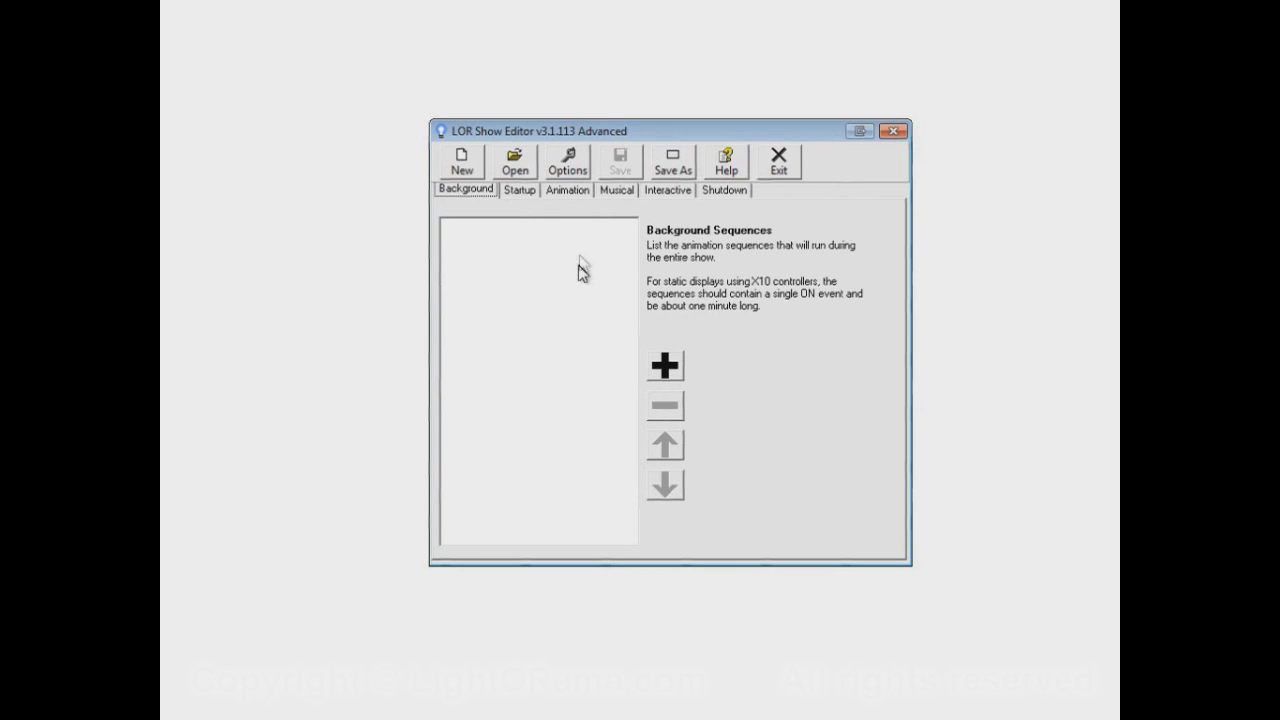
# Review the background, startup, animation, musical, interactive and shutdown sequence sections of the empty show
pyautogui.click(521, 193)
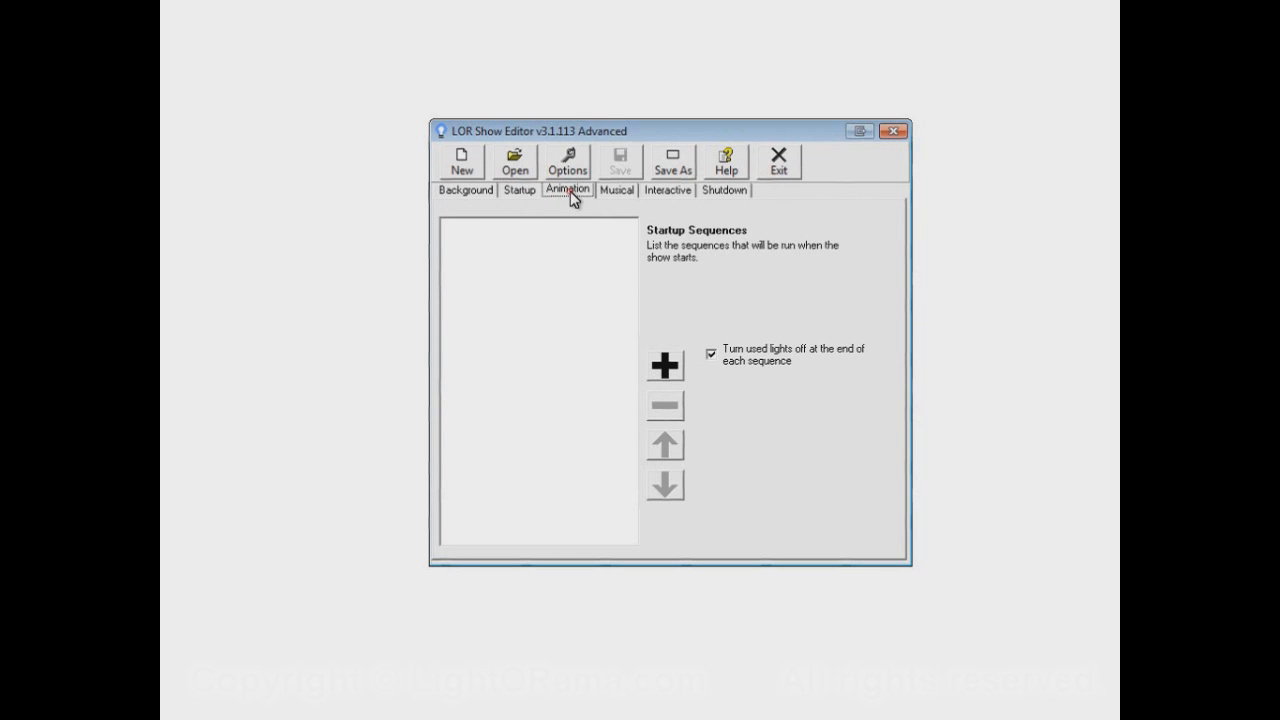
pyautogui.click(570, 191)
pyautogui.click(620, 193)
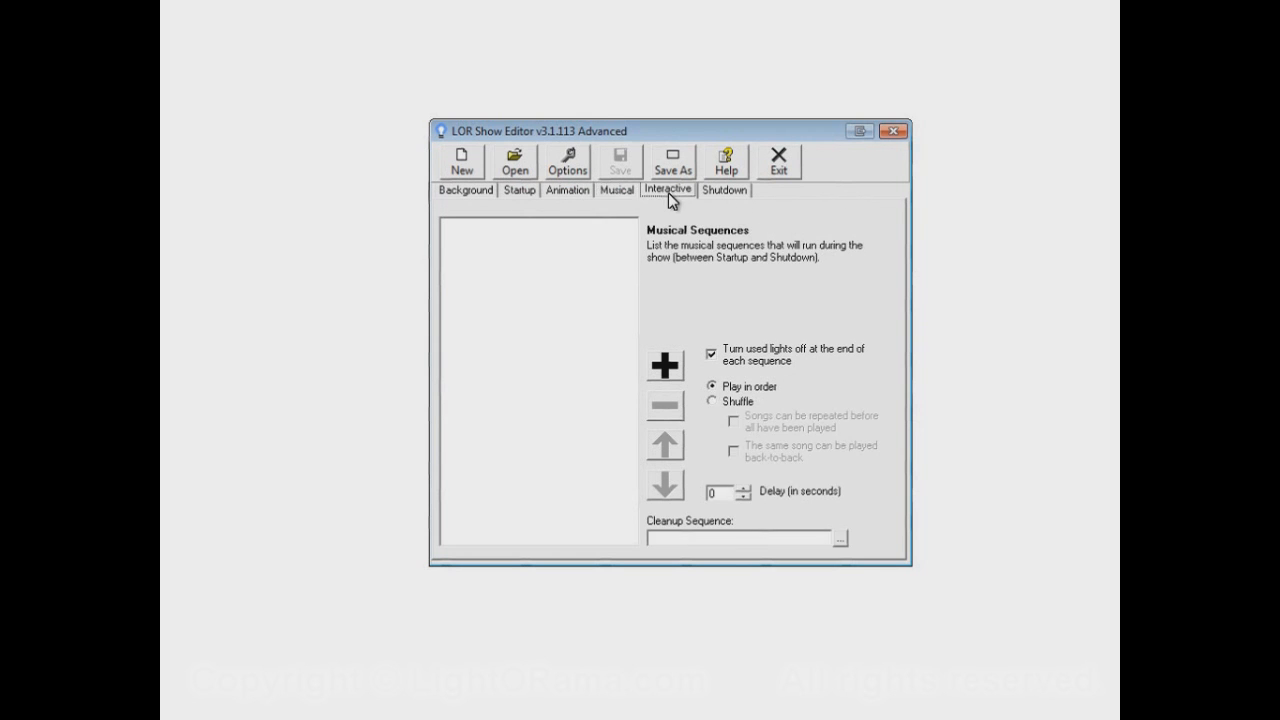
pyautogui.click(668, 192)
pyautogui.click(731, 196)
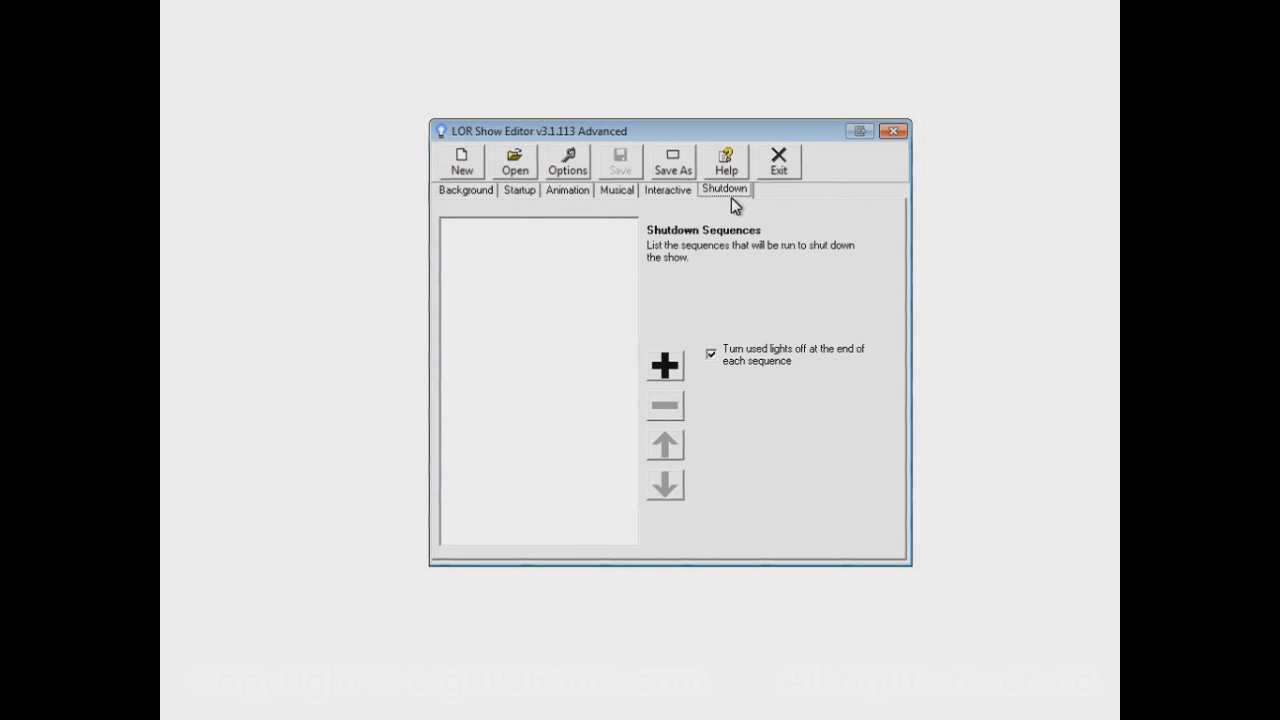
pyautogui.click(490, 193)
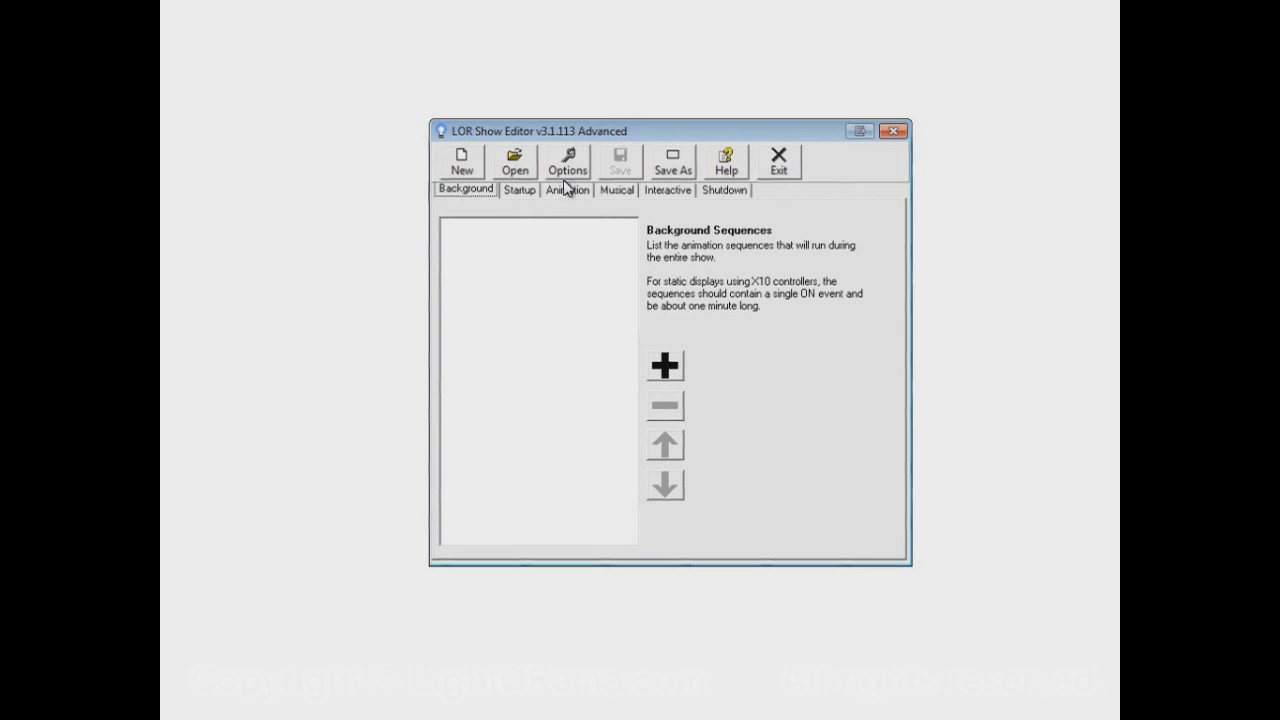
pyautogui.click(617, 190)
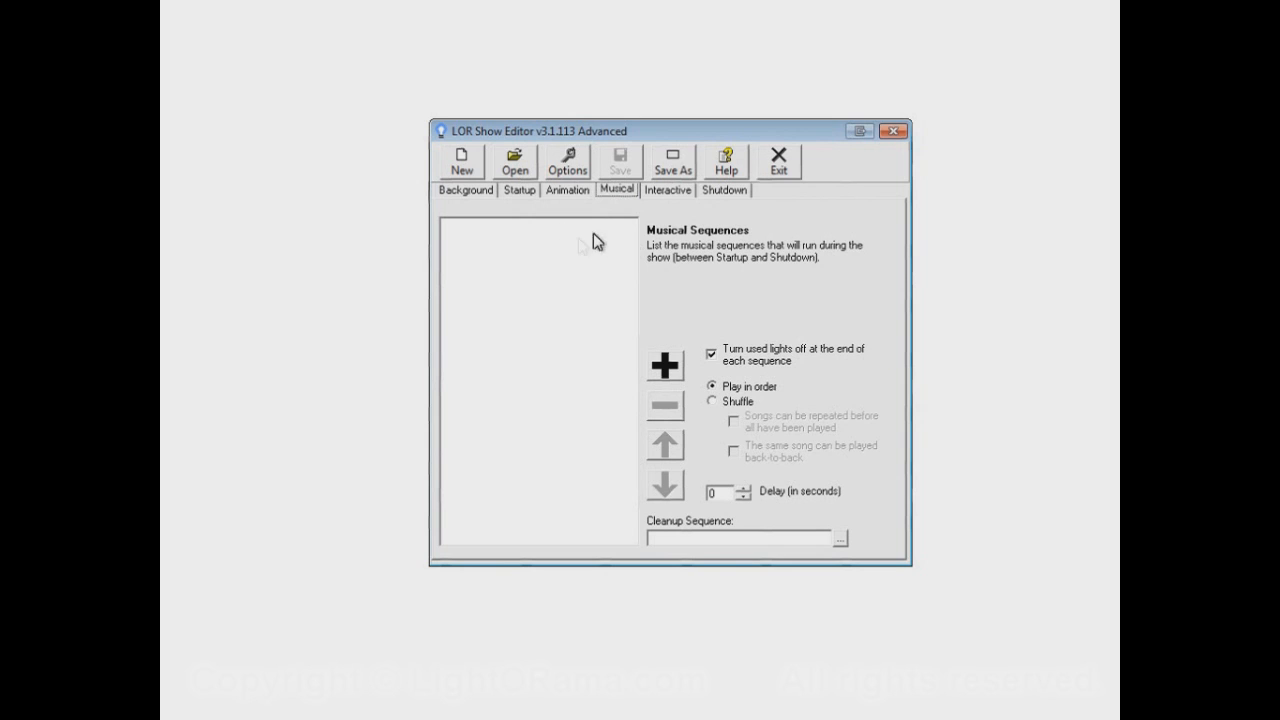
pyautogui.click(521, 192)
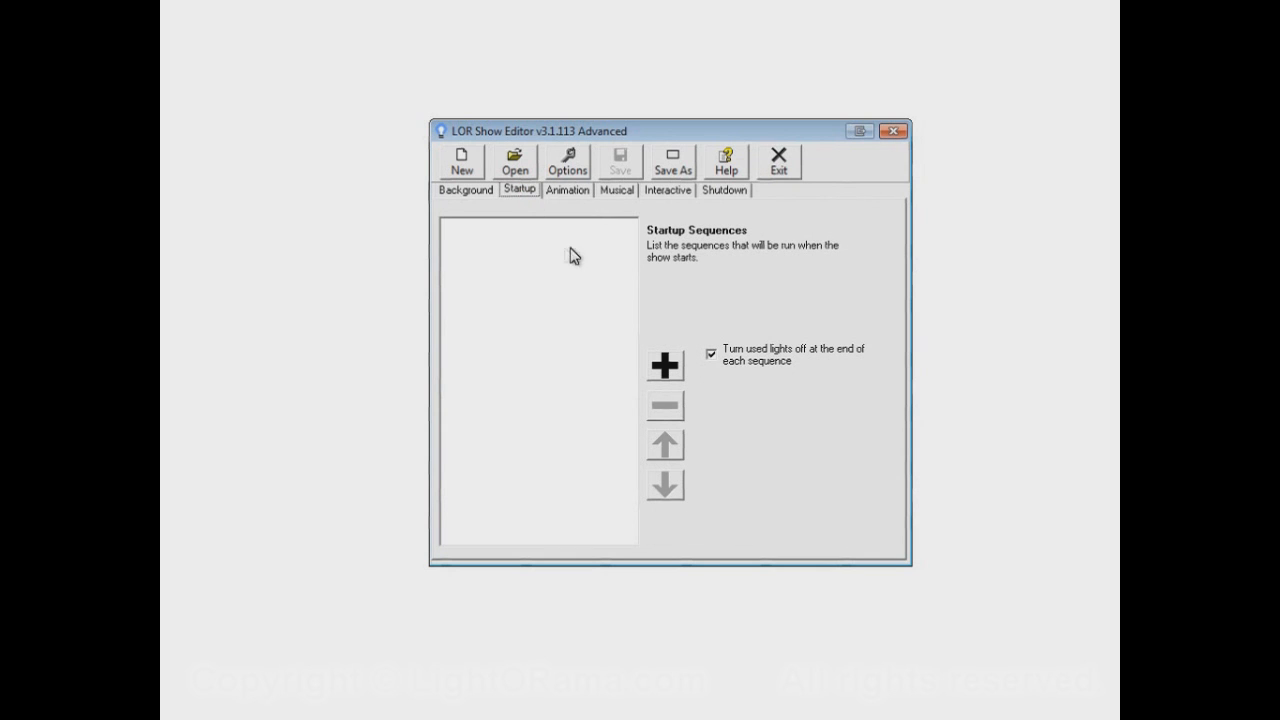
# Add the sequences Aisling.lms and Daddy I'm Fine.lms to the show's musical sequences
pyautogui.click(618, 192)
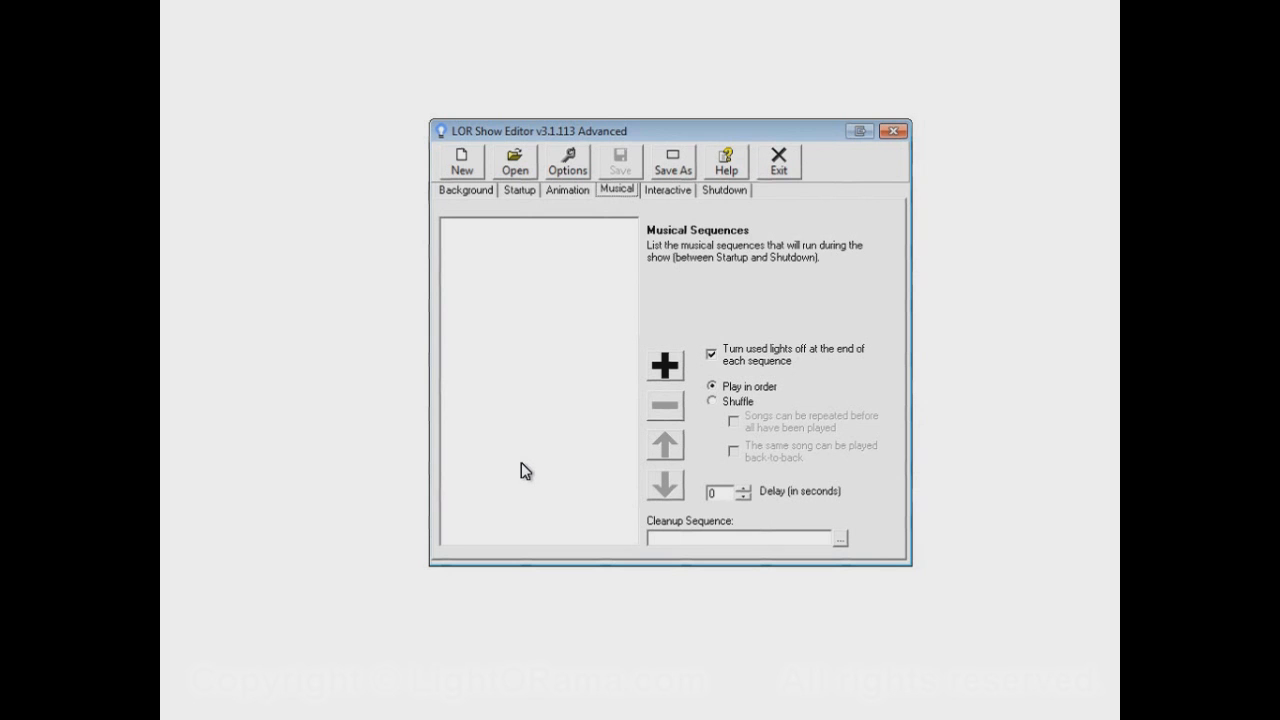
pyautogui.click(673, 370)
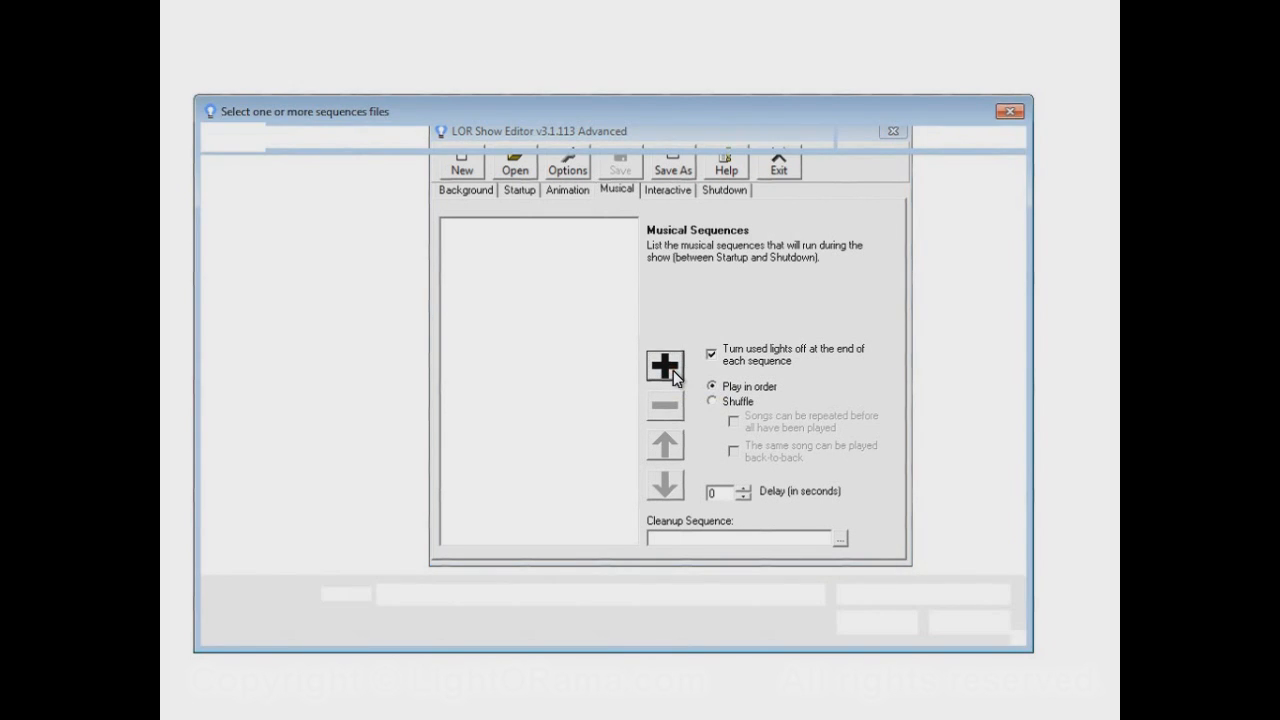
pyautogui.click(422, 222)
pyautogui.click(860, 622)
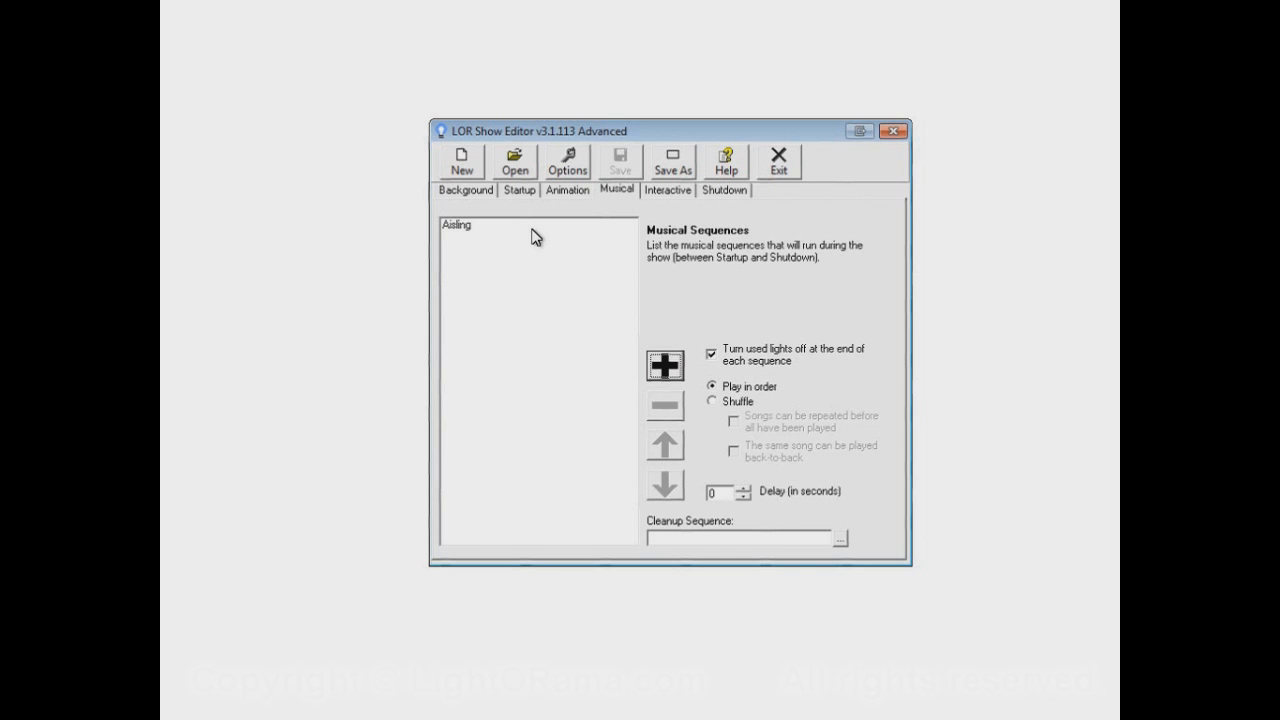
pyautogui.click(668, 367)
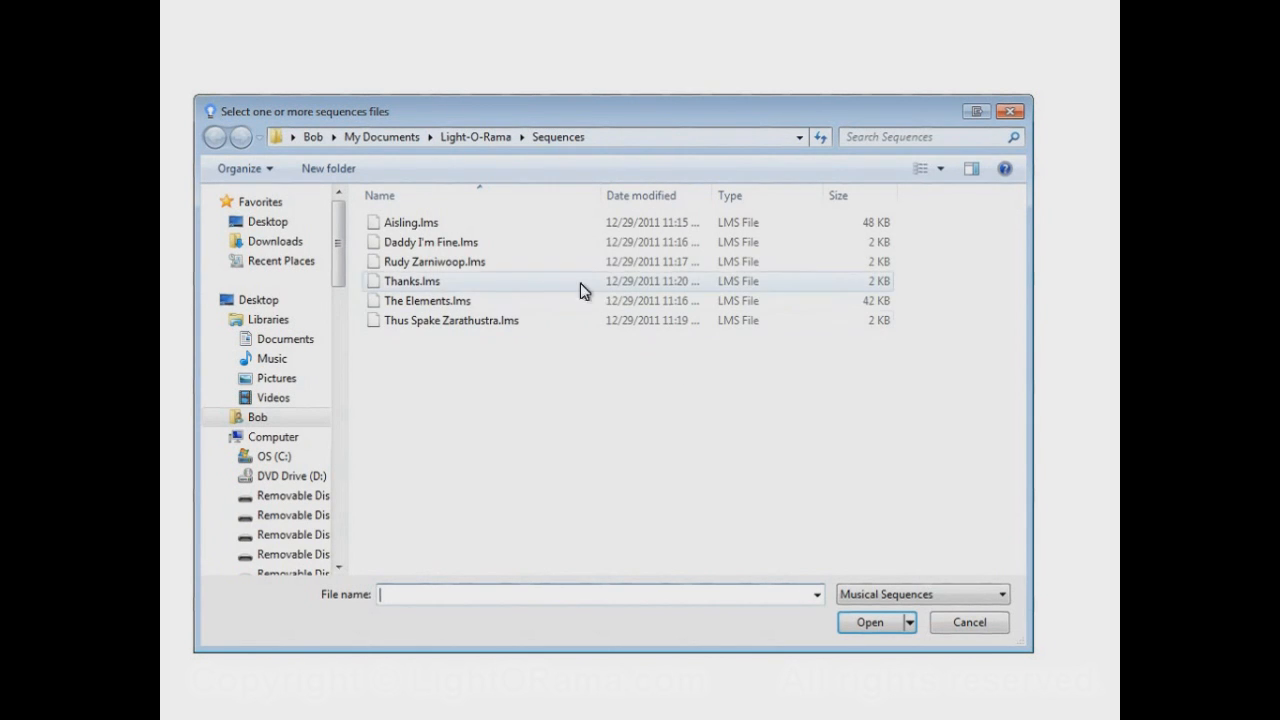
pyautogui.click(462, 241)
pyautogui.click(870, 622)
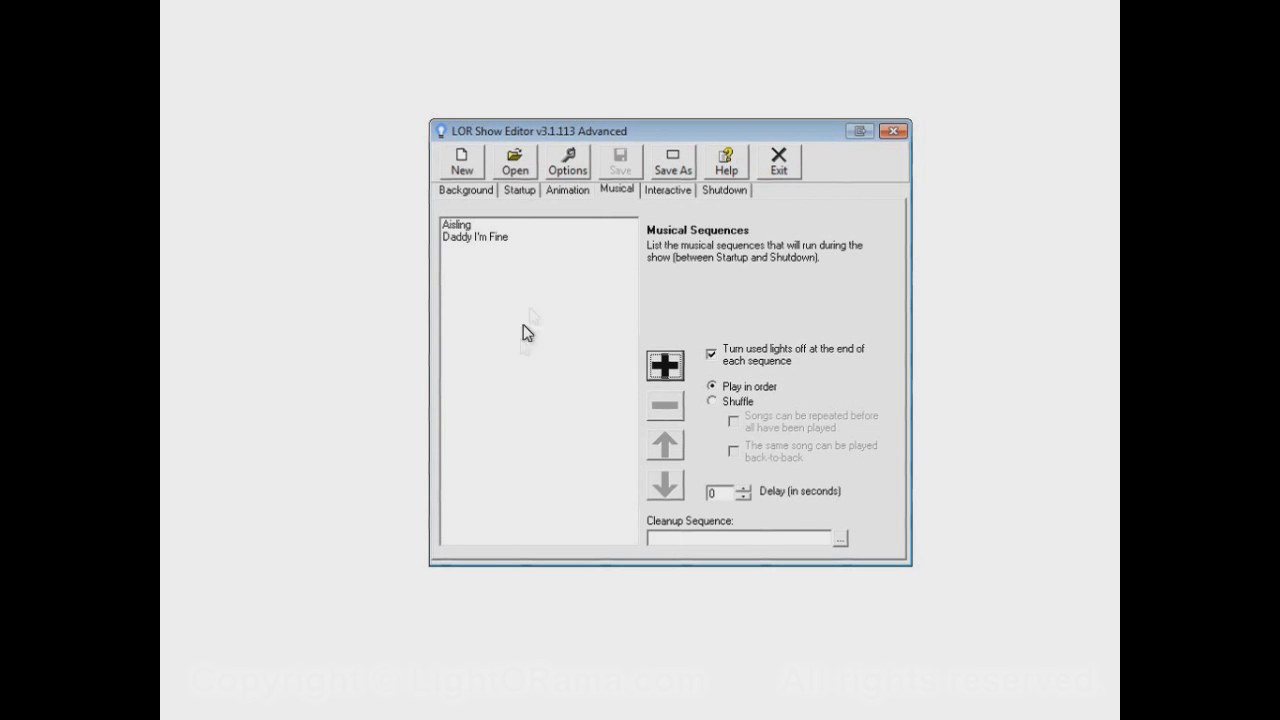
# Add the sequences Rudy Zarniwoop.lms and The Elements.lms to the show's musical sequences
pyautogui.click(676, 372)
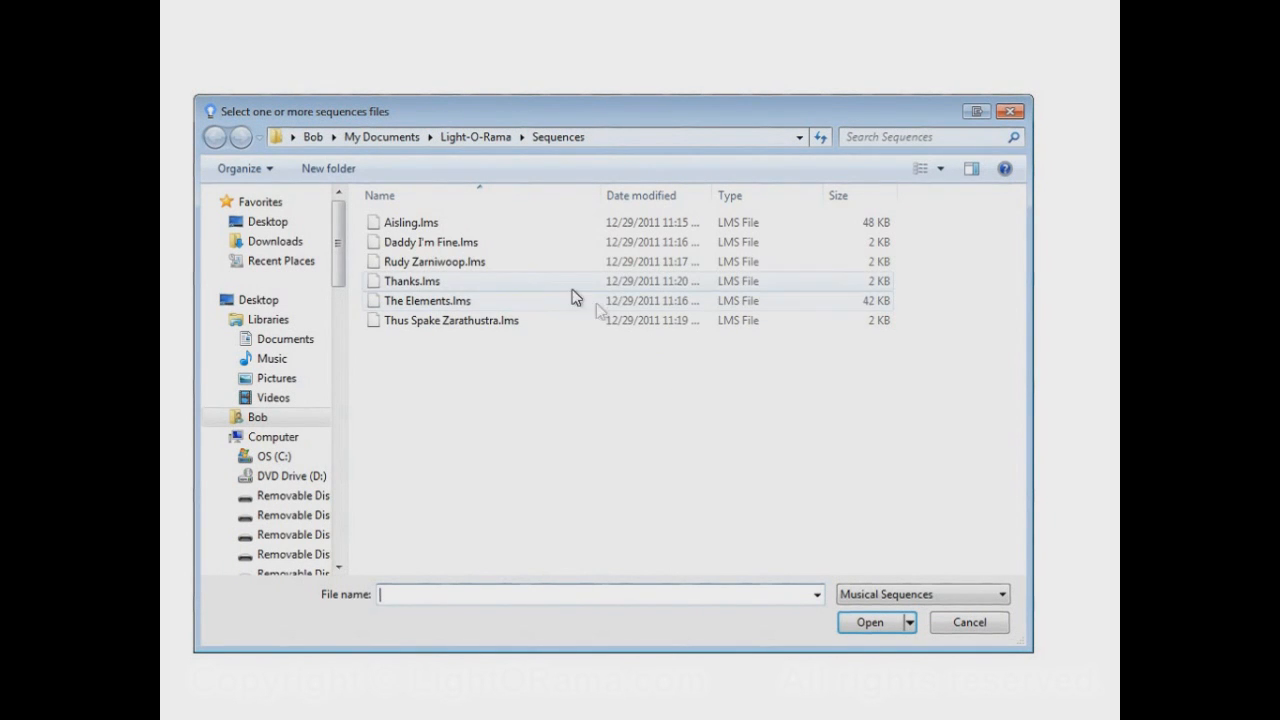
pyautogui.click(491, 262)
pyautogui.click(870, 625)
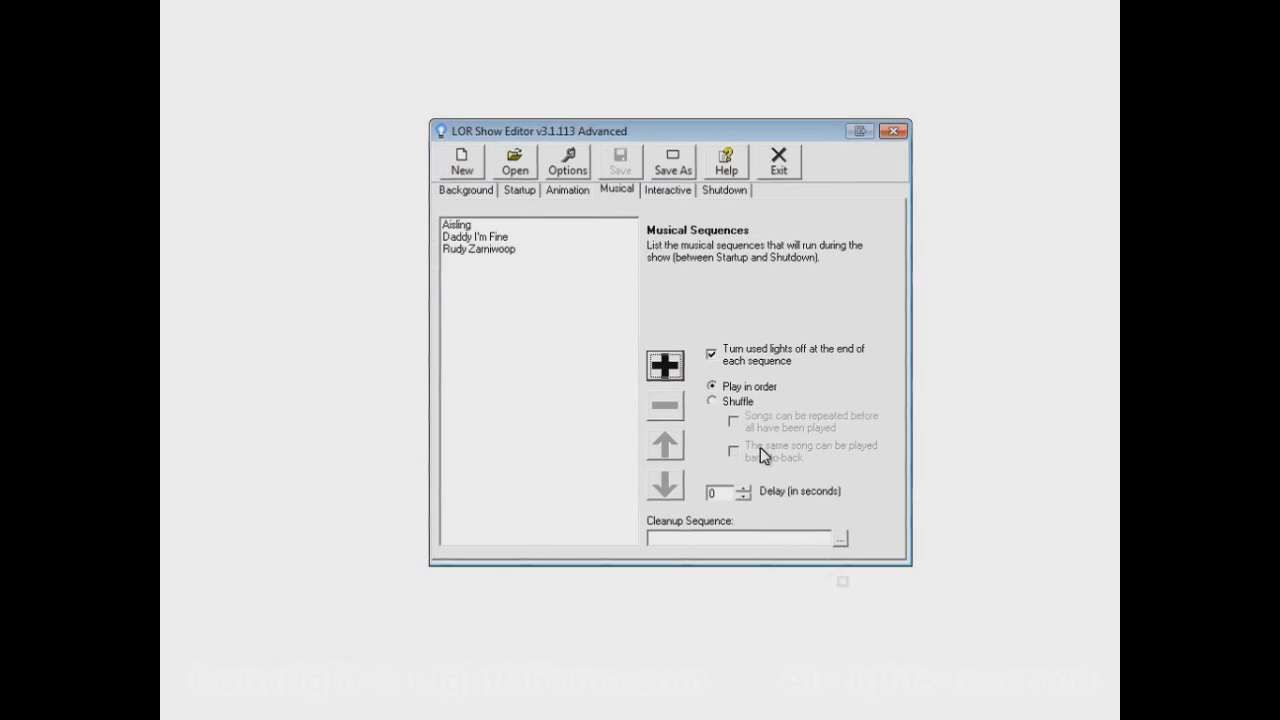
pyautogui.click(672, 375)
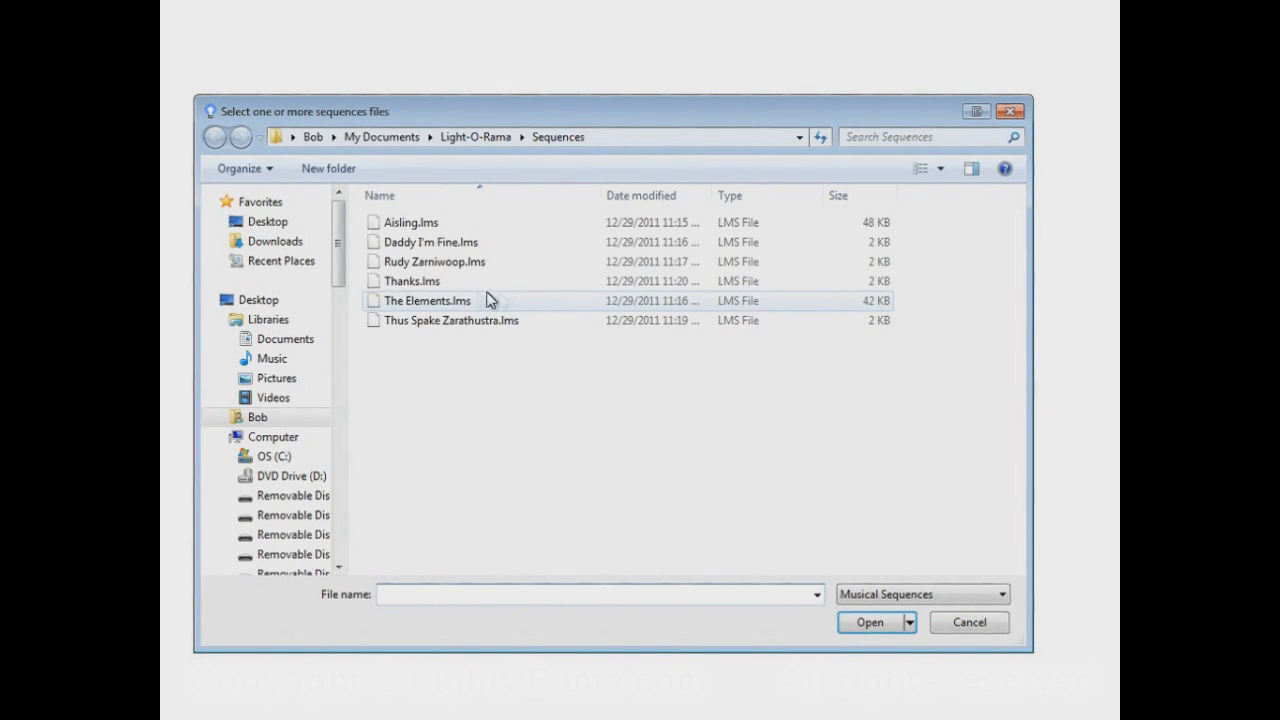
pyautogui.click(466, 302)
pyautogui.click(868, 624)
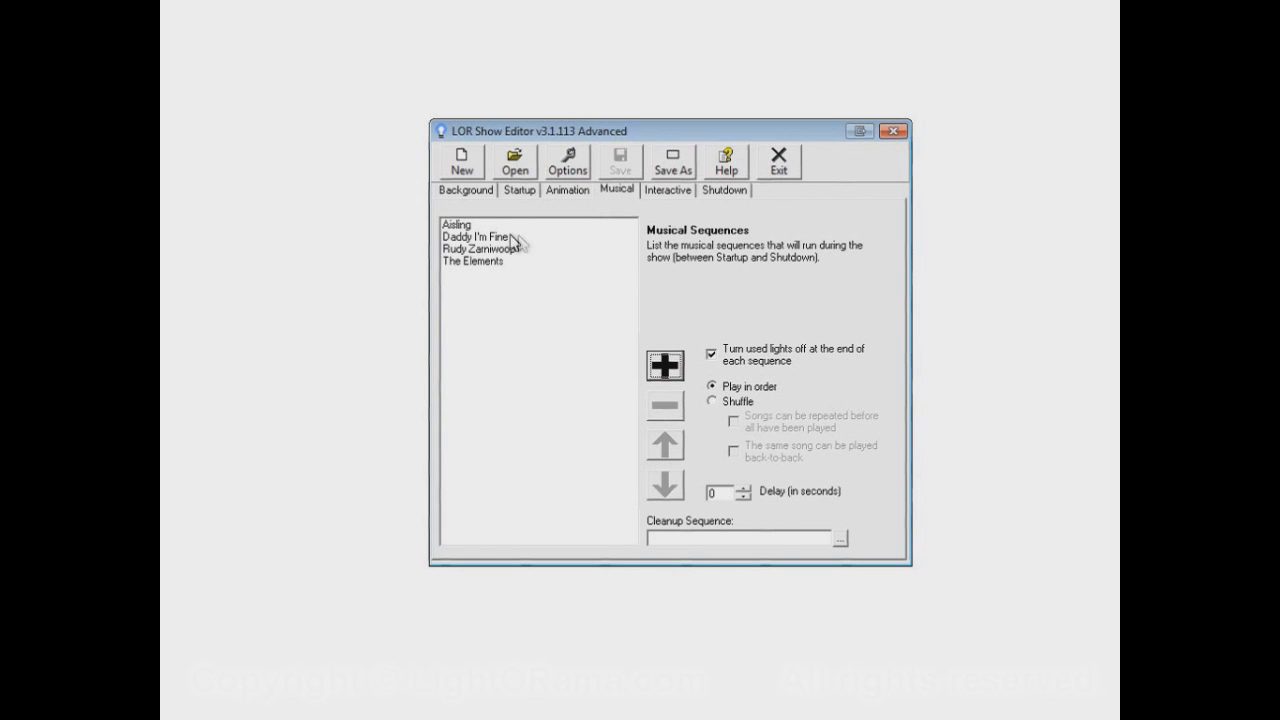
# Save the show under the file name 2012 Christmas in the Sequences folder
pyautogui.click(664, 165)
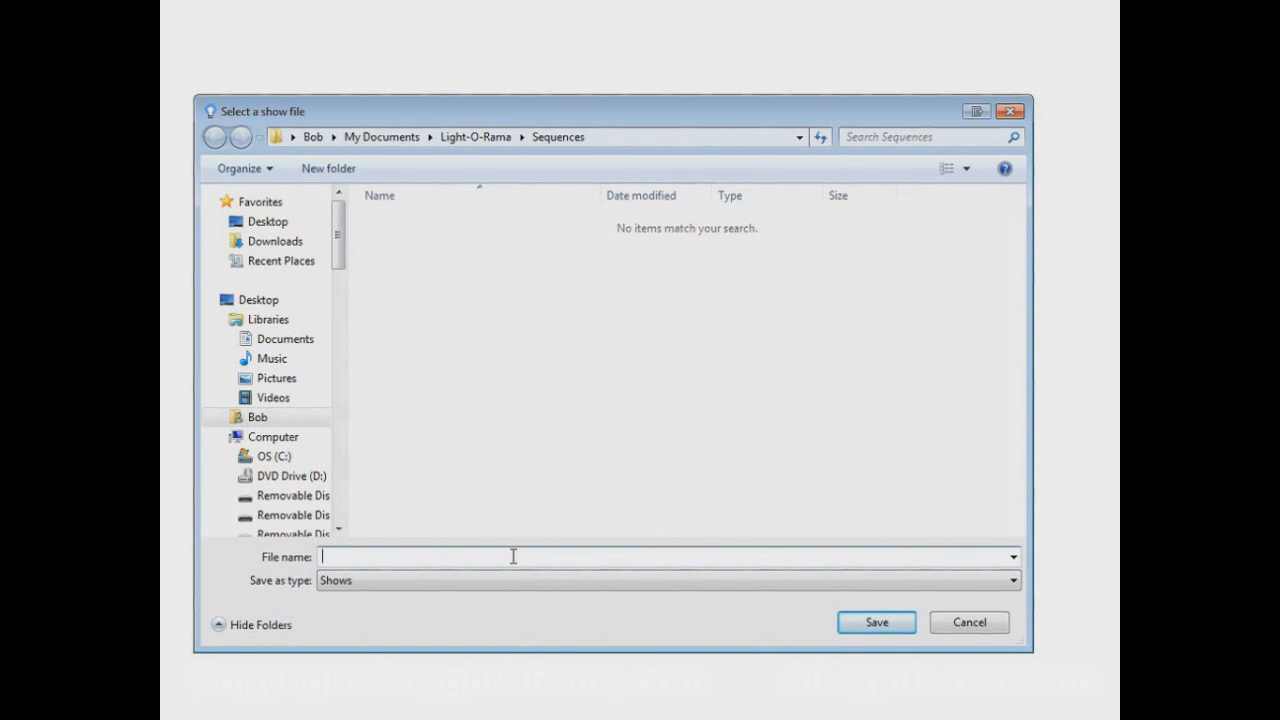
pyautogui.write('2012 Christmas')
pyautogui.press('Return')
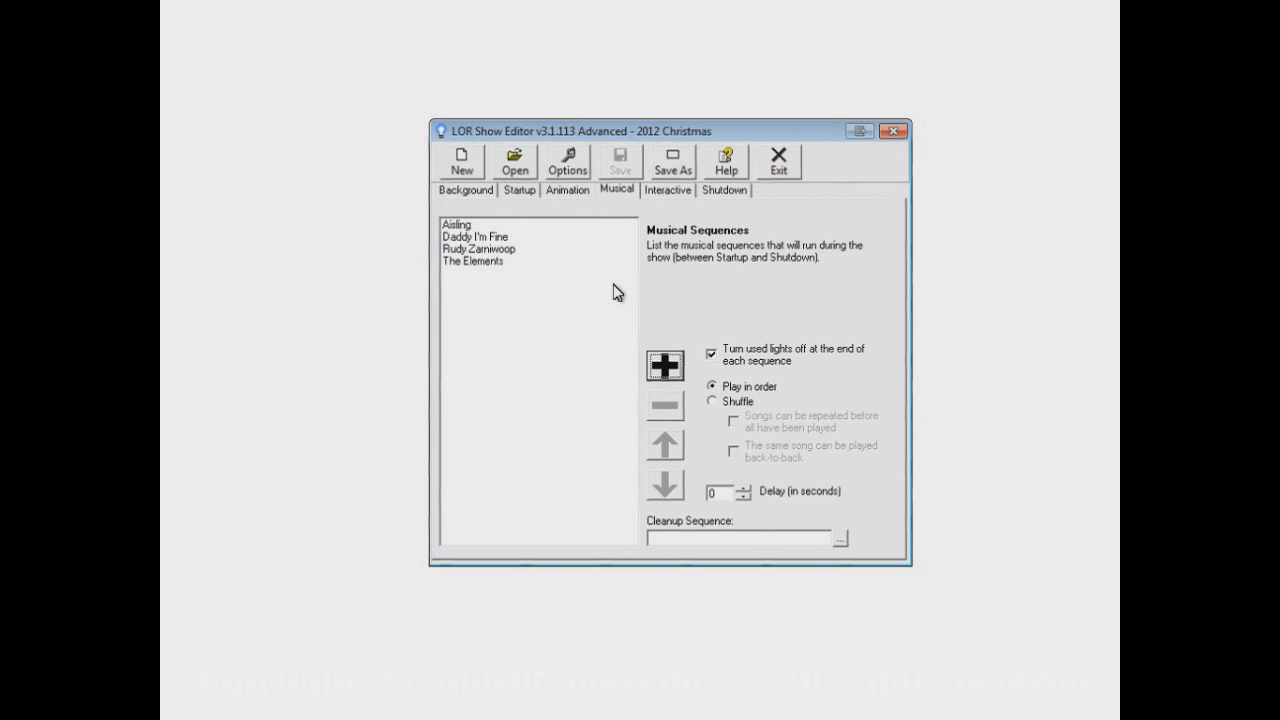
# Reorder the musical sequences so Rudy Zarniwoop comes last, after The Elements, and save the show
pyautogui.click(511, 249)
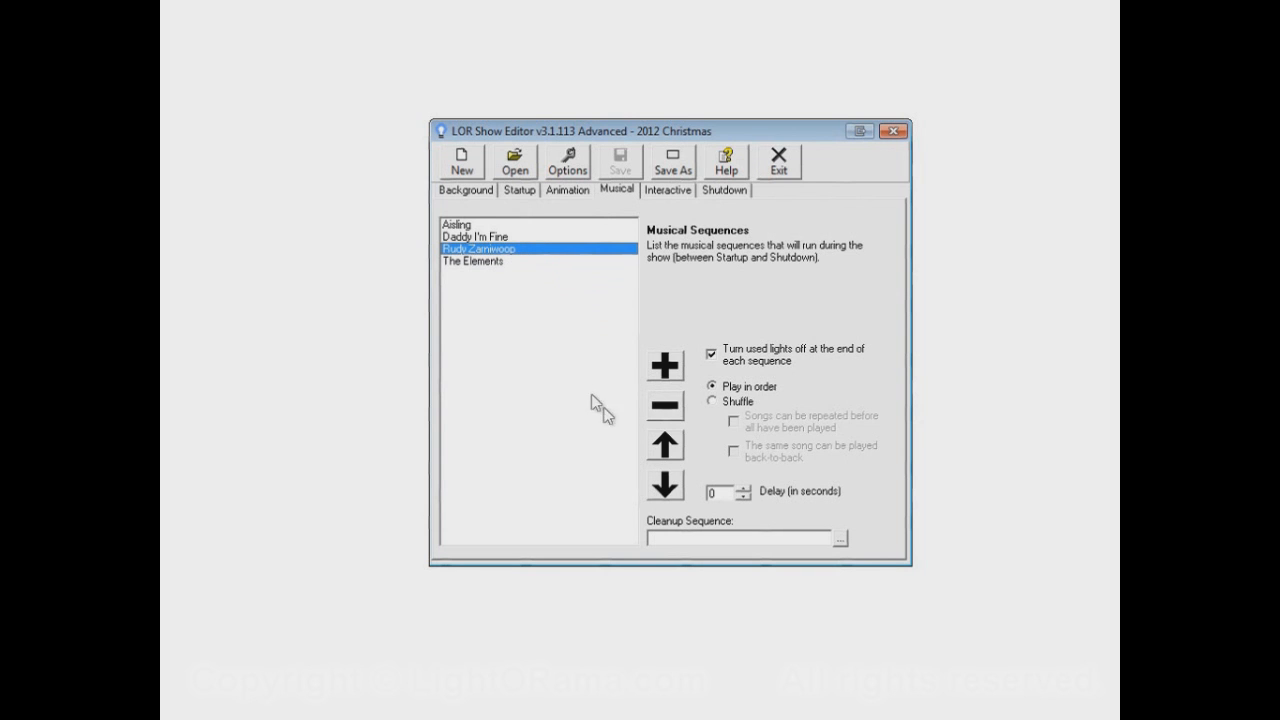
pyautogui.click(672, 450)
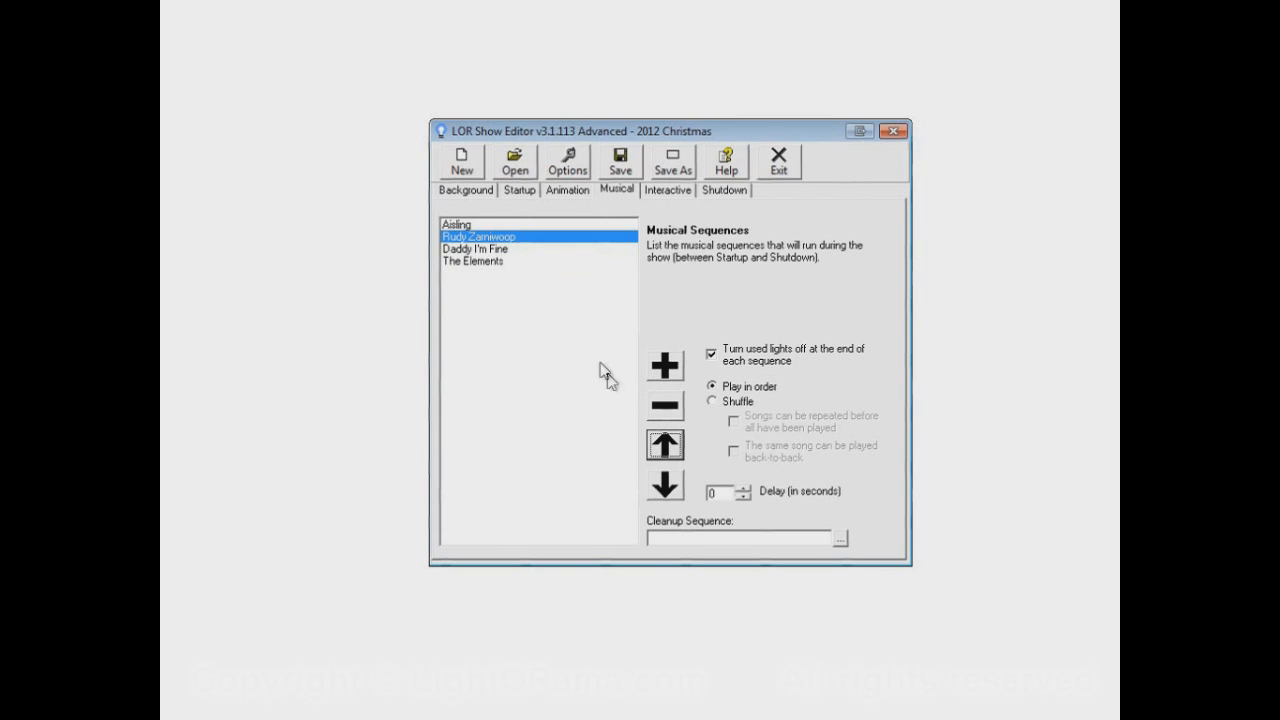
pyautogui.click(665, 488)
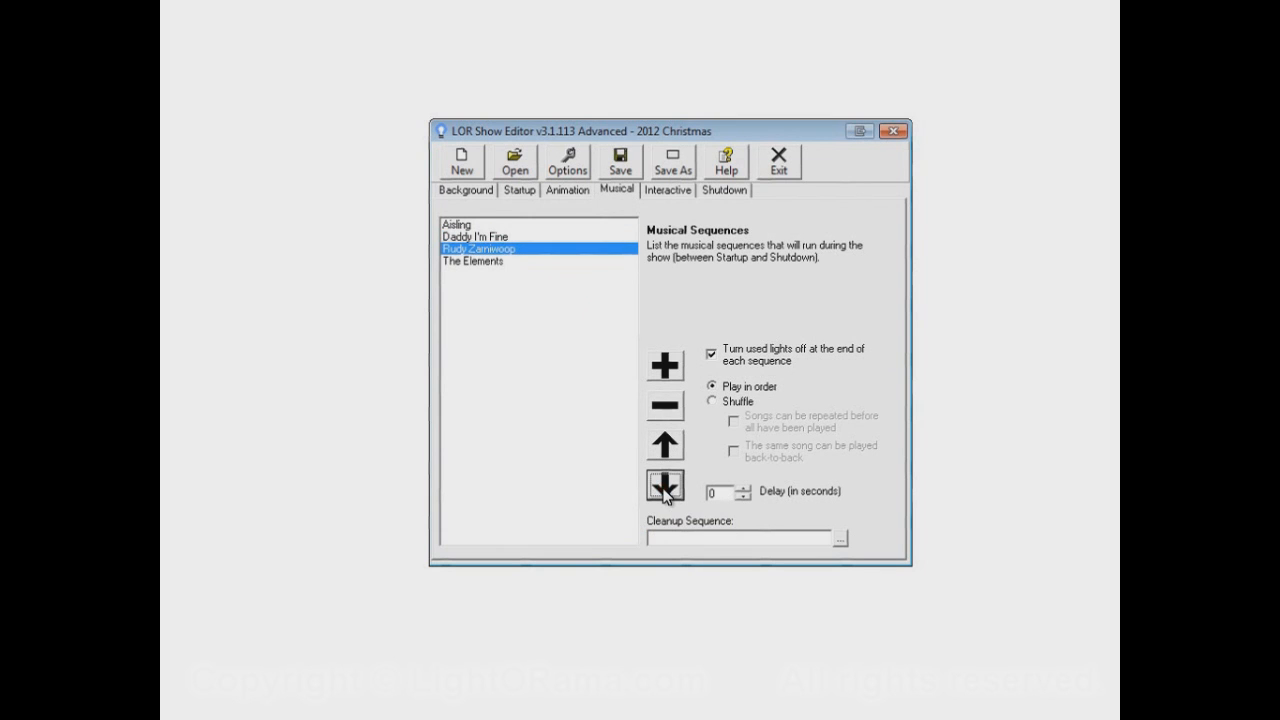
pyautogui.click(665, 488)
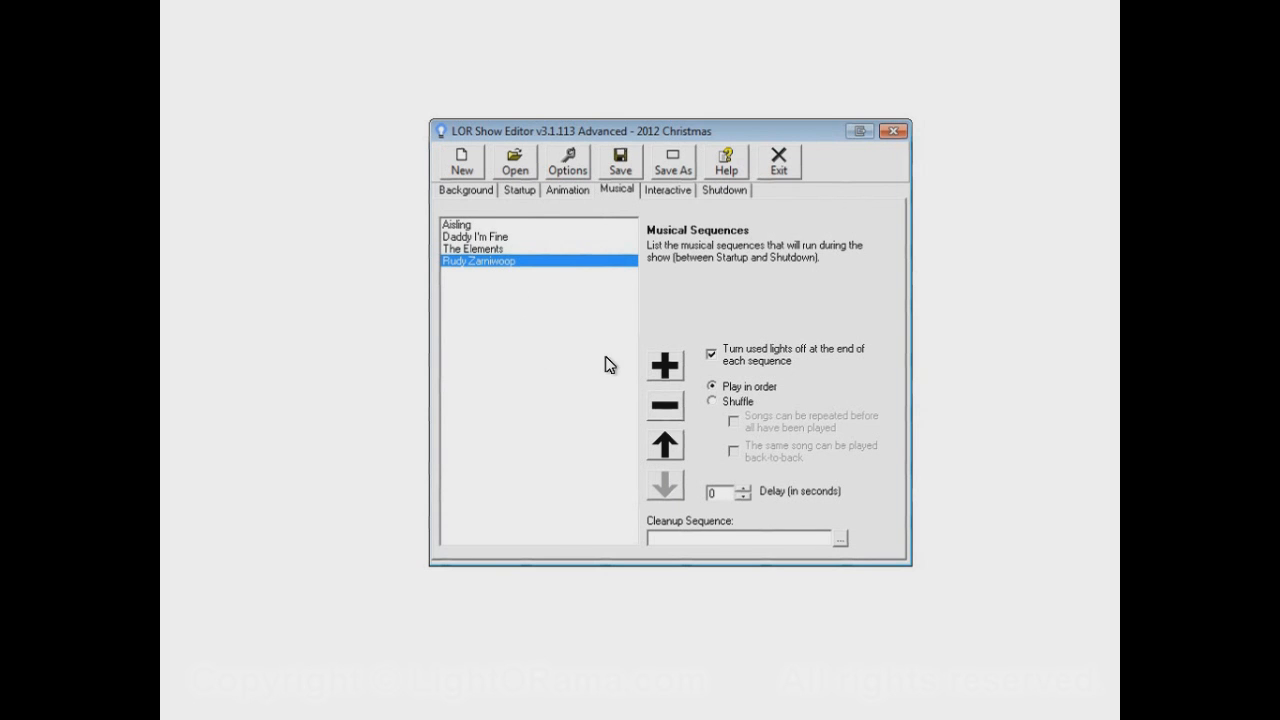
pyautogui.click(621, 163)
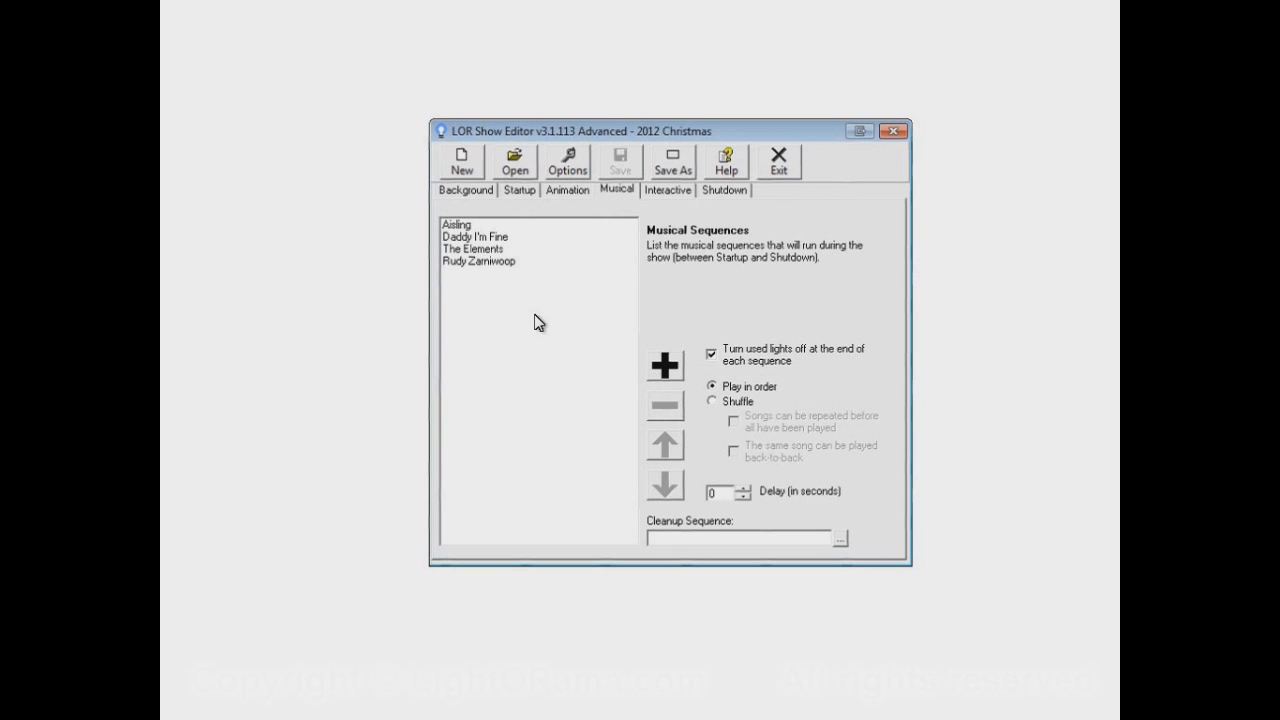
# Remove the Rudy Zarniwoop sequence from the show's musical sequences and save the show
pyautogui.click(519, 262)
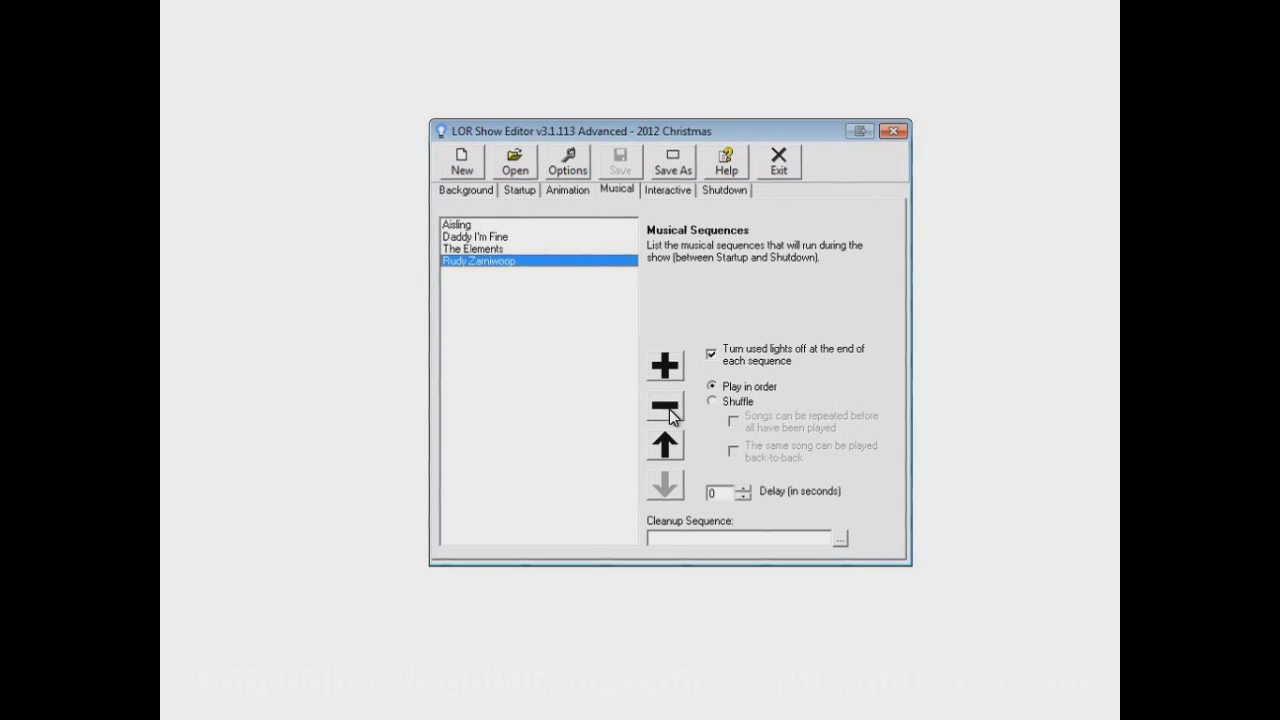
pyautogui.click(670, 409)
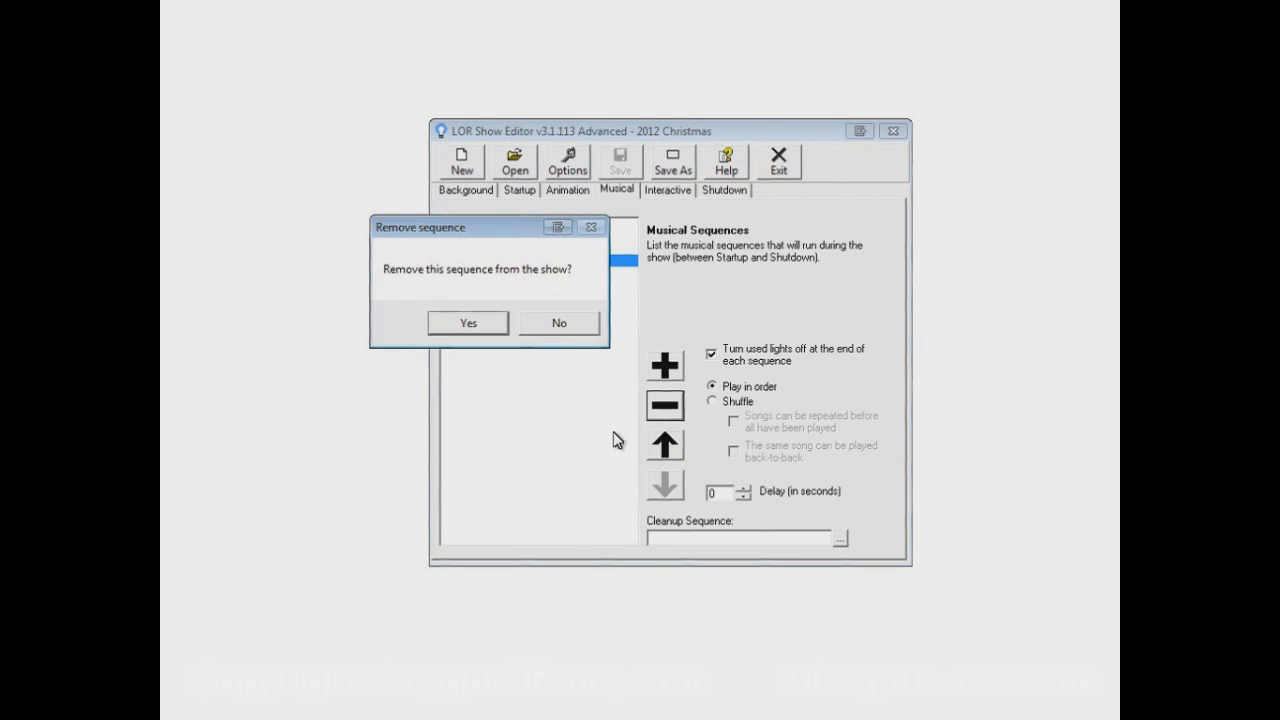
pyautogui.click(494, 328)
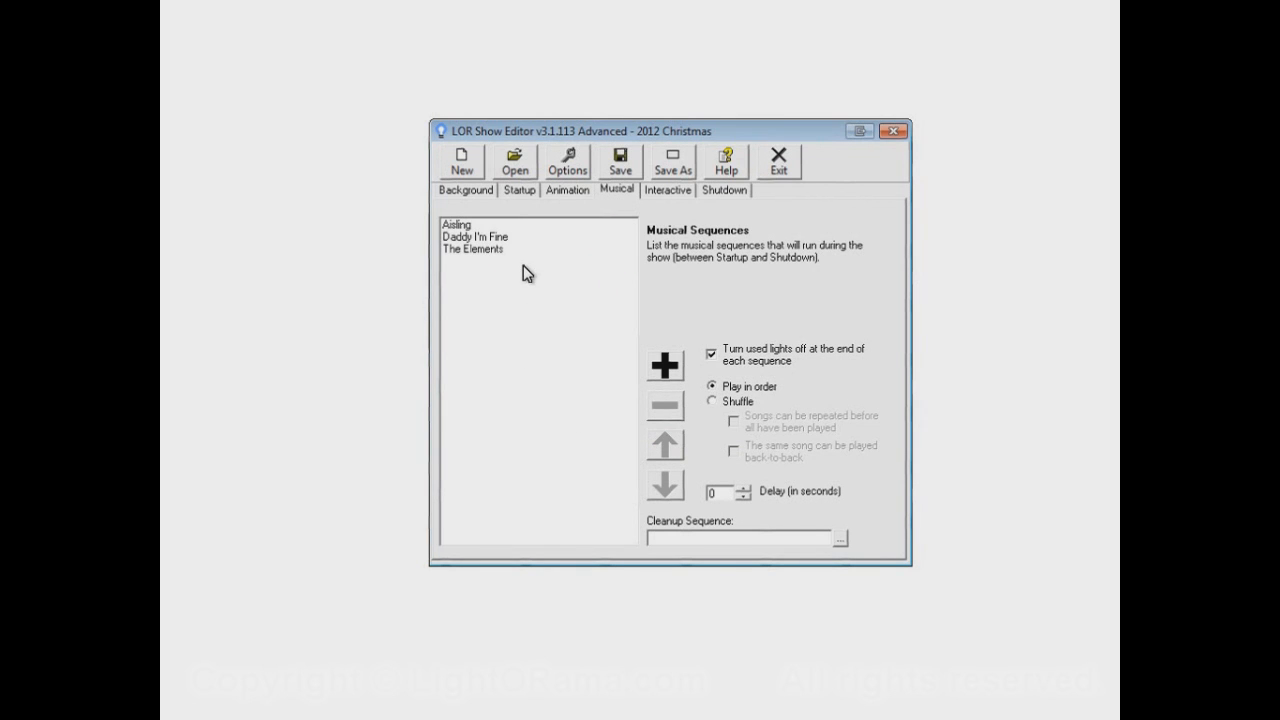
pyautogui.click(621, 165)
# Add Rudy Zarniwoop.lms back to the end of the musical sequences and save the show
pyautogui.click(658, 378)
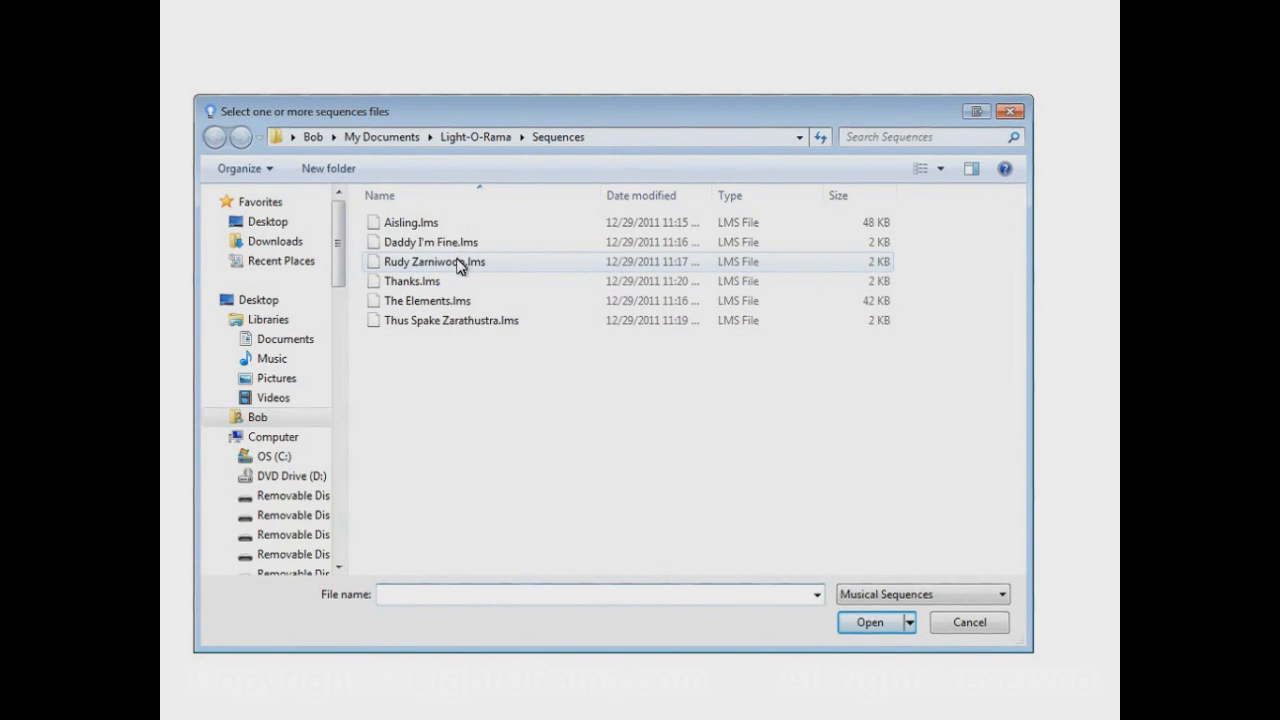
pyautogui.click(480, 266)
pyautogui.click(868, 618)
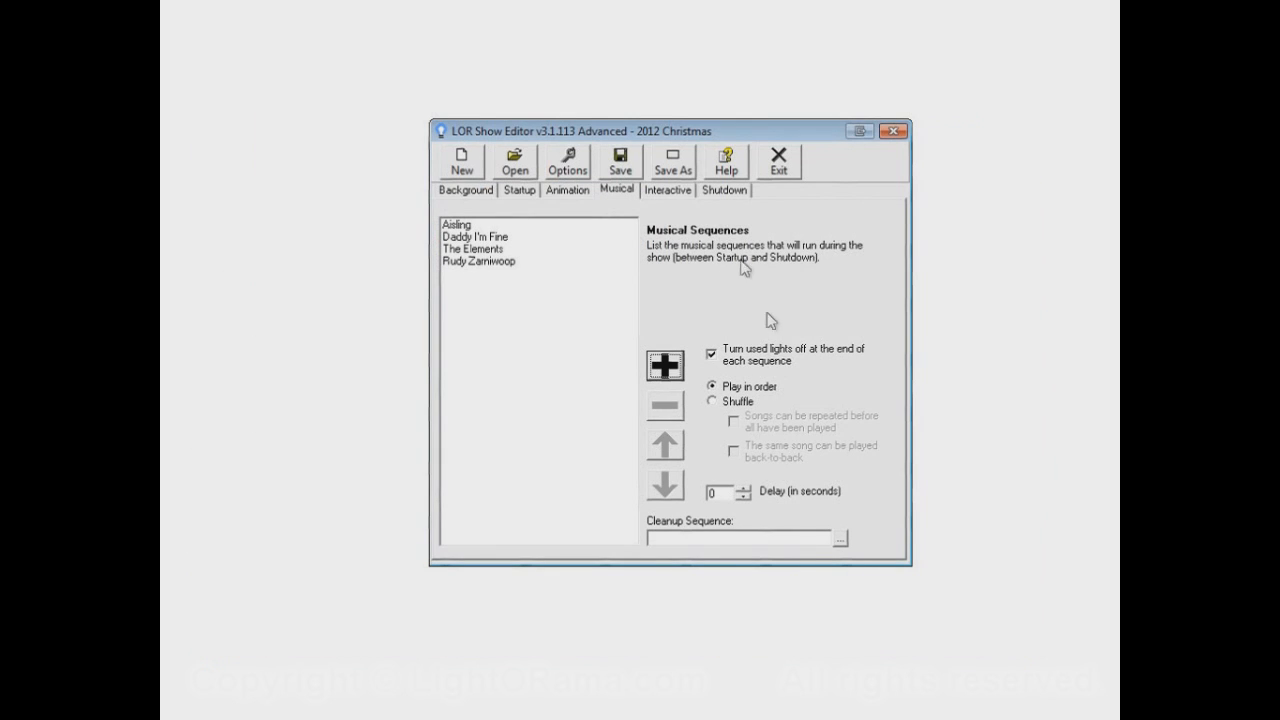
pyautogui.click(627, 174)
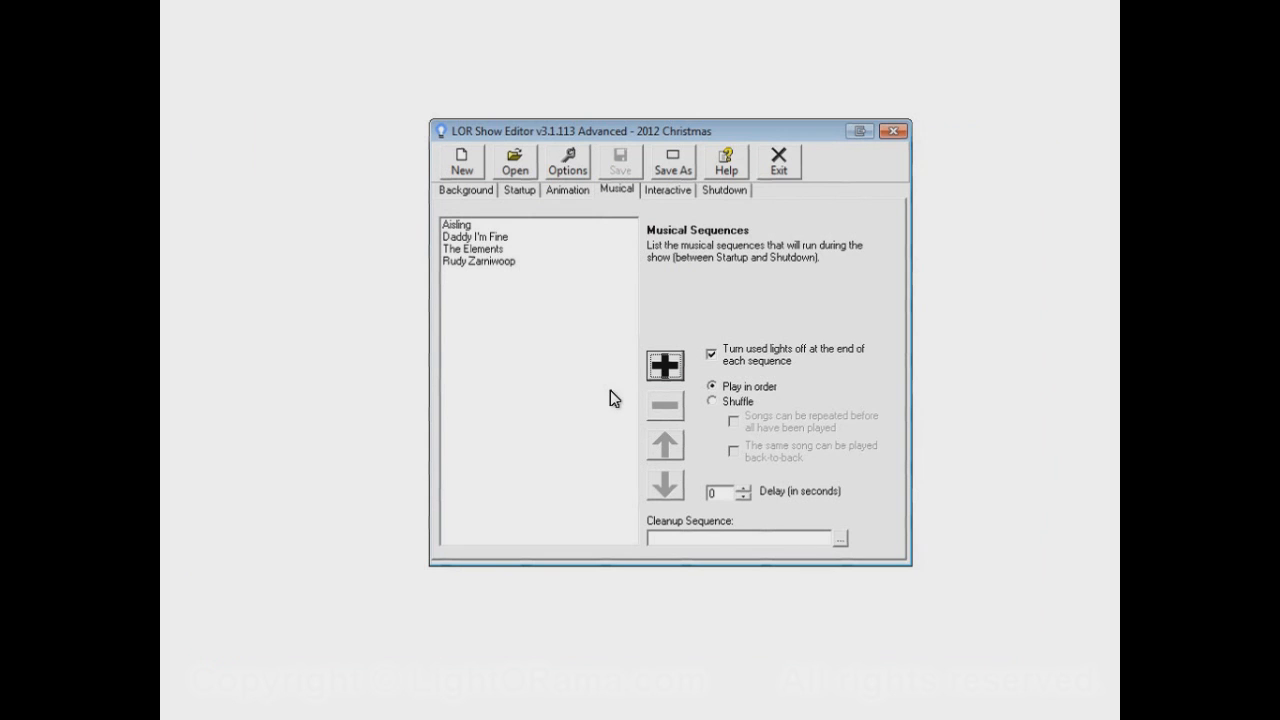